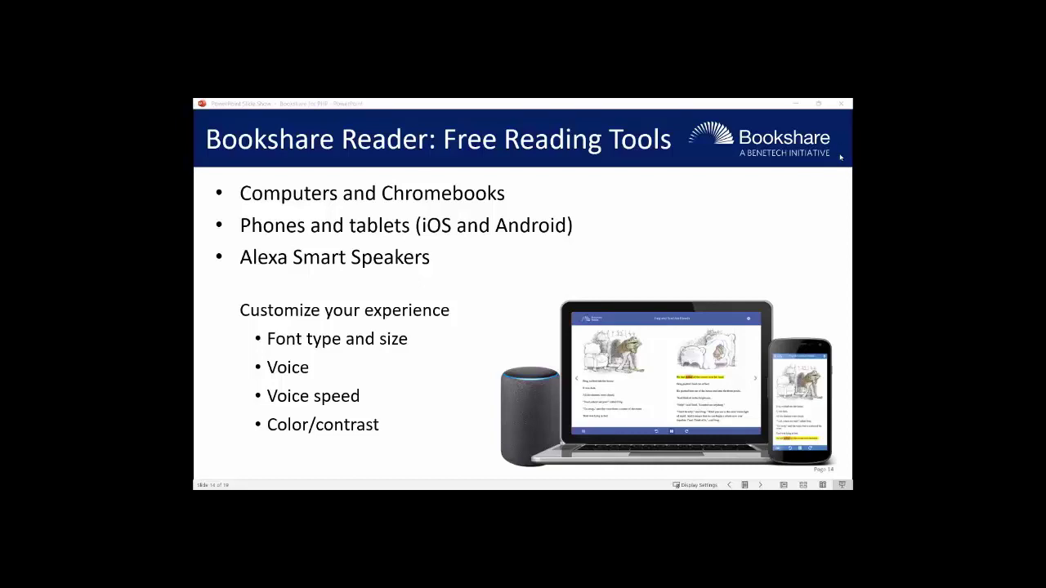
# Close the slideshow and sign in to the Bookshare account
pyautogui.click(842, 104)
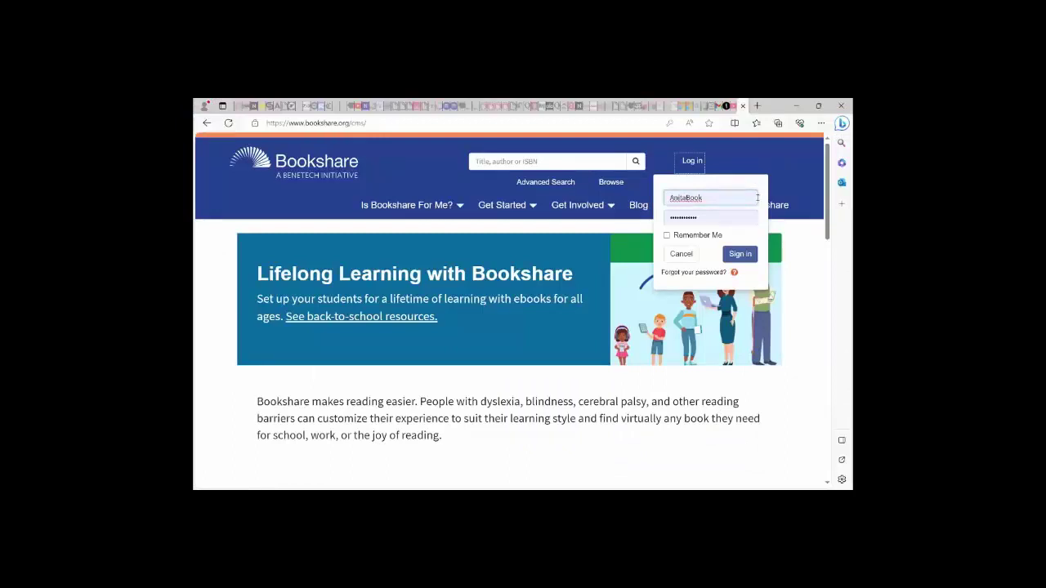
pyautogui.click(742, 255)
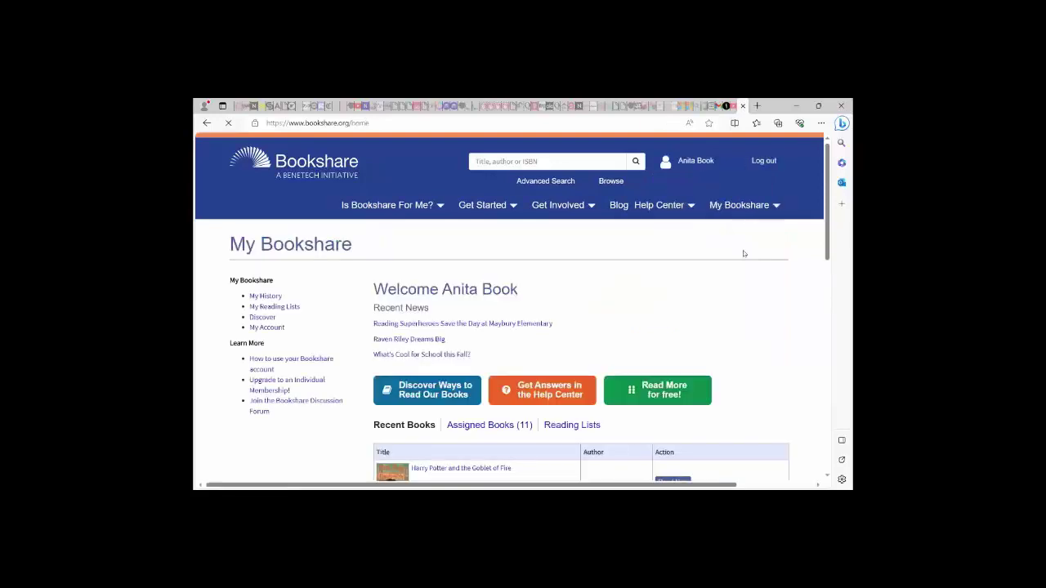
pyautogui.scroll(-1, 743, 253)
pyautogui.scroll(-1, 743, 253)
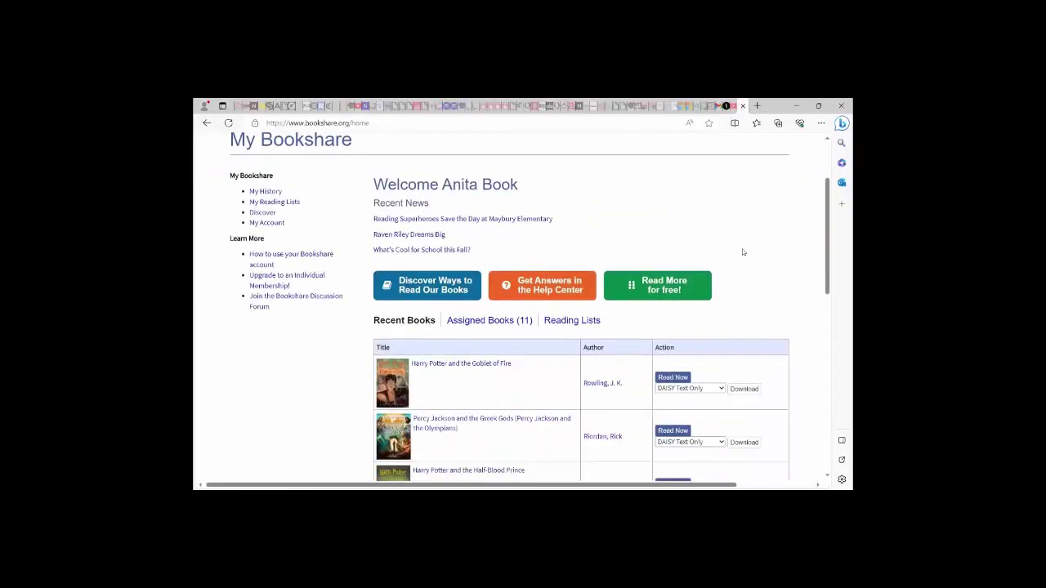
# Show the Assigned Books (11) list and scroll through titles like Goblet of Fire
pyautogui.click(485, 321)
pyautogui.scroll(-3, 758, 327)
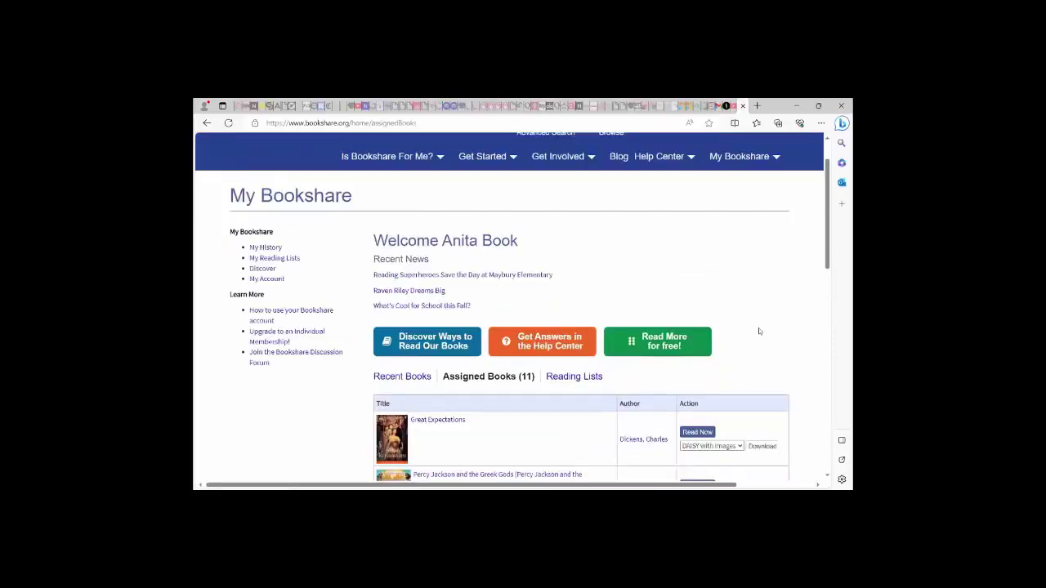
pyautogui.scroll(-2, 760, 330)
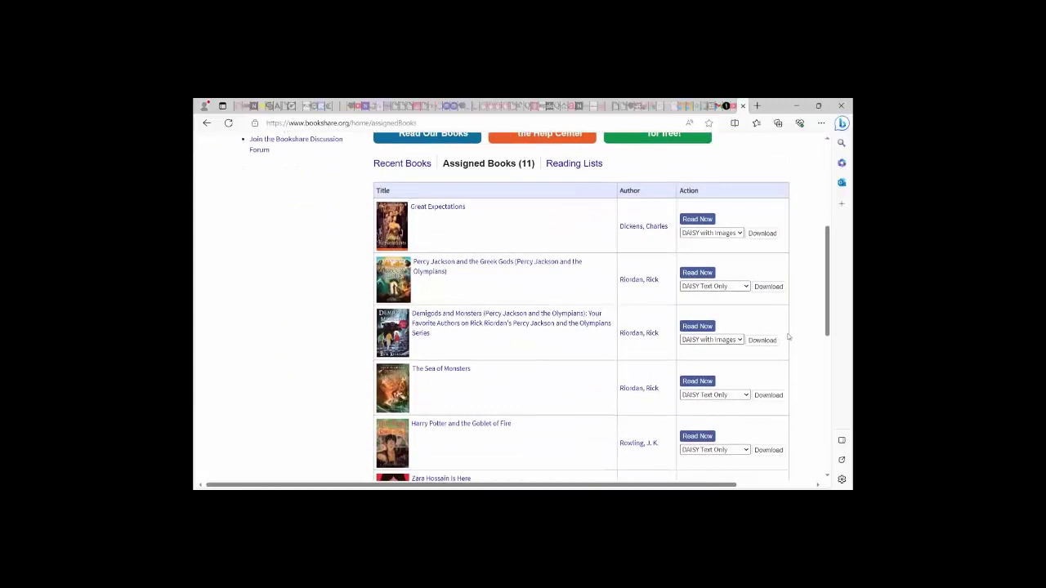
pyautogui.scroll(-1, 791, 343)
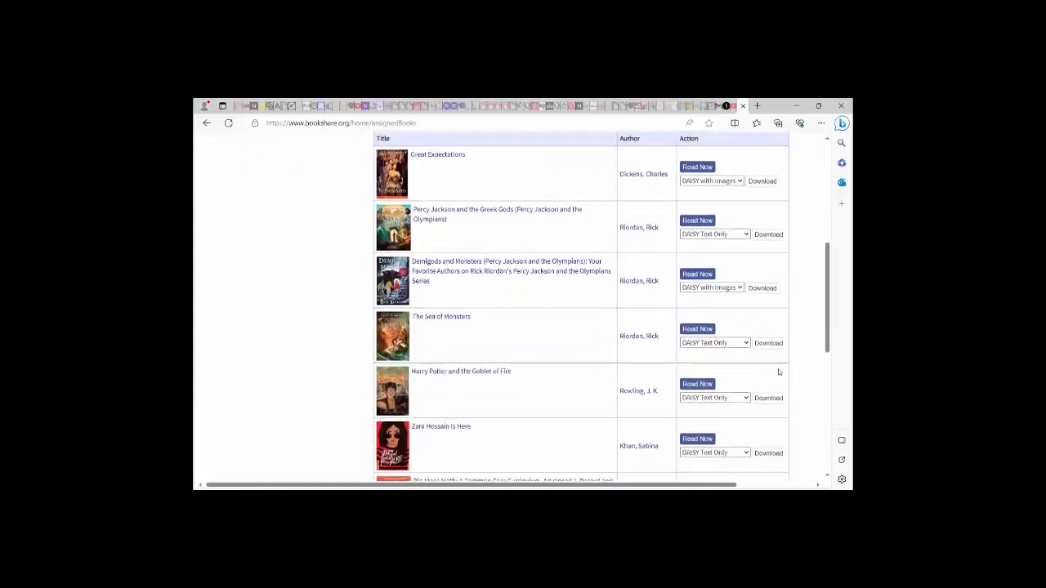
# Open Goblet of Fire in the reader and view its Audio settings
pyautogui.click(698, 384)
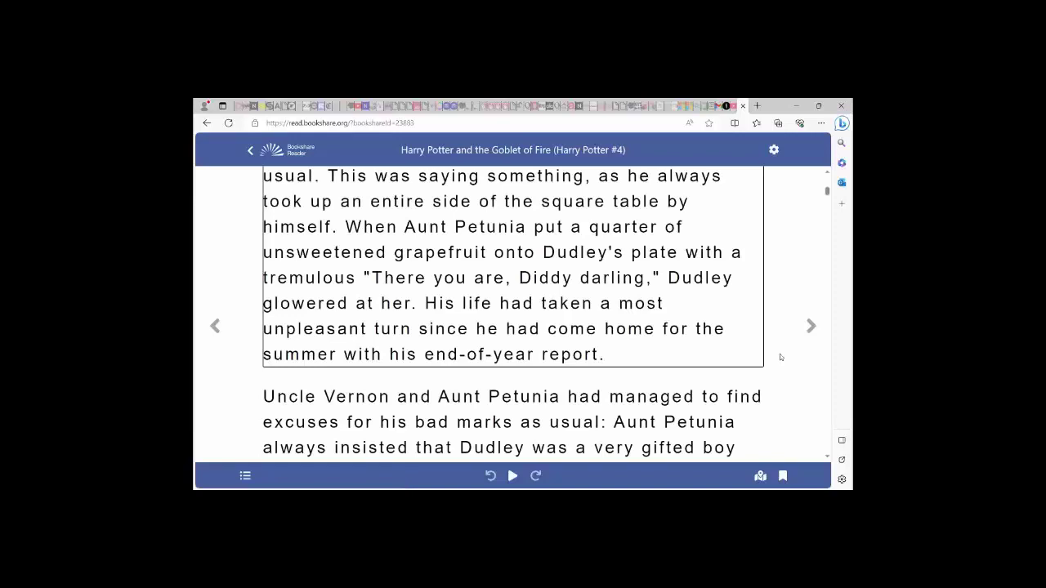
pyautogui.click(773, 150)
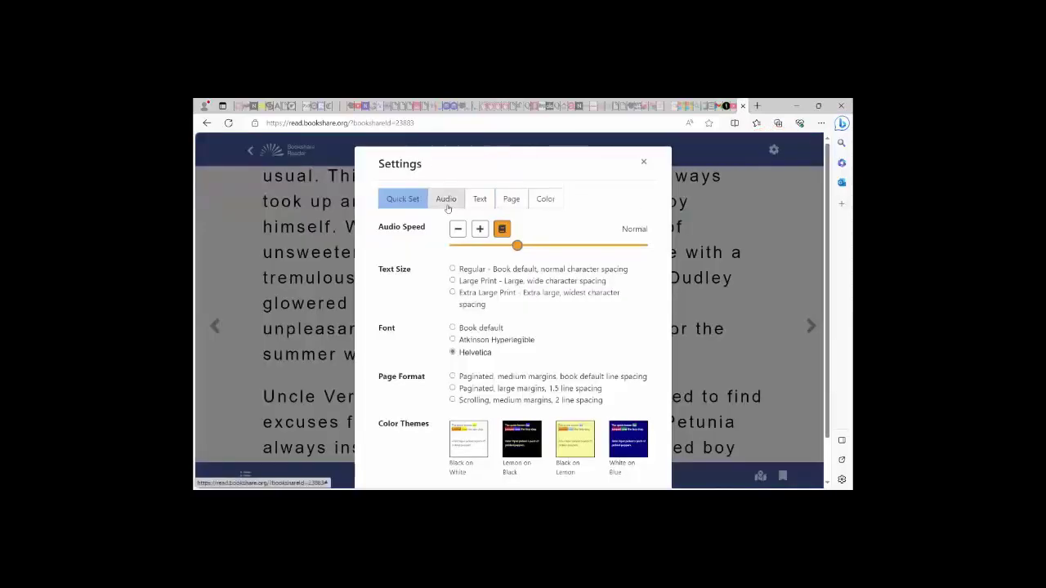
pyautogui.click(448, 206)
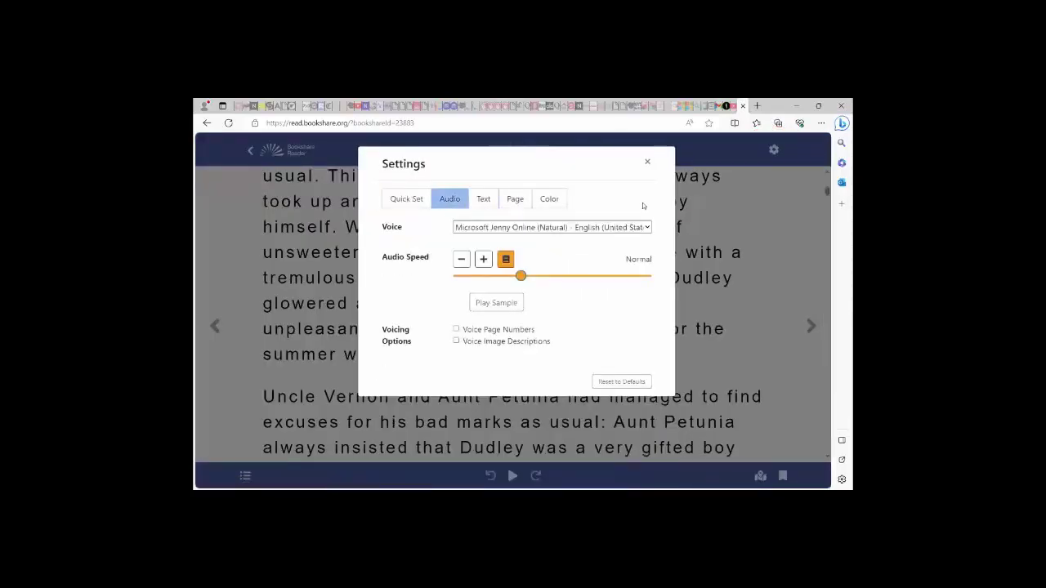
# Raise the text size from 26pt to 28pt, keeping the Helvetica font
pyautogui.click(479, 203)
pyautogui.click(482, 229)
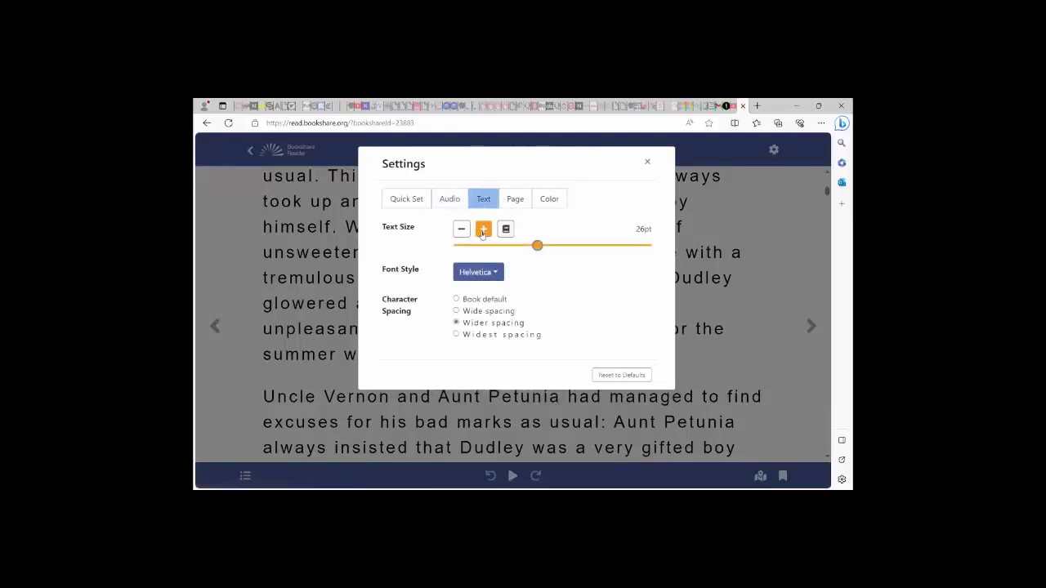
pyautogui.click(497, 272)
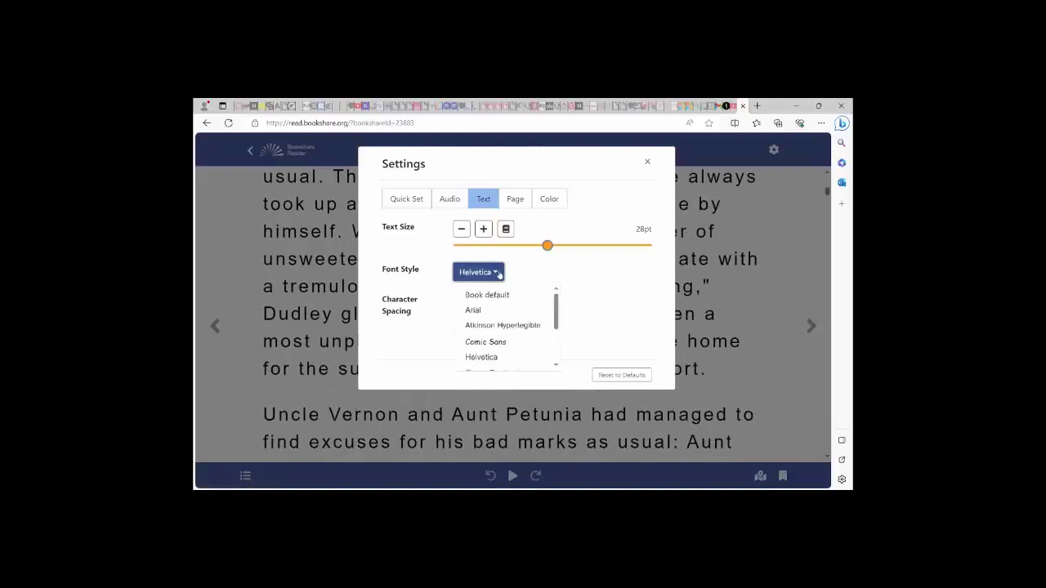
pyautogui.scroll(-3, 554, 334)
pyautogui.click(602, 308)
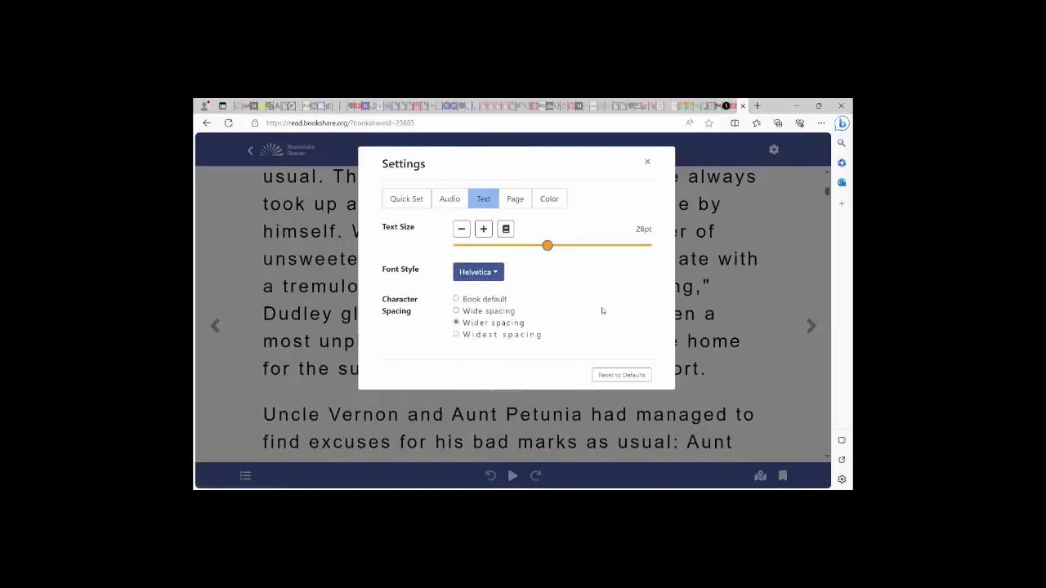
# Set page margins to Large and line spacing to 2.0
pyautogui.click(513, 201)
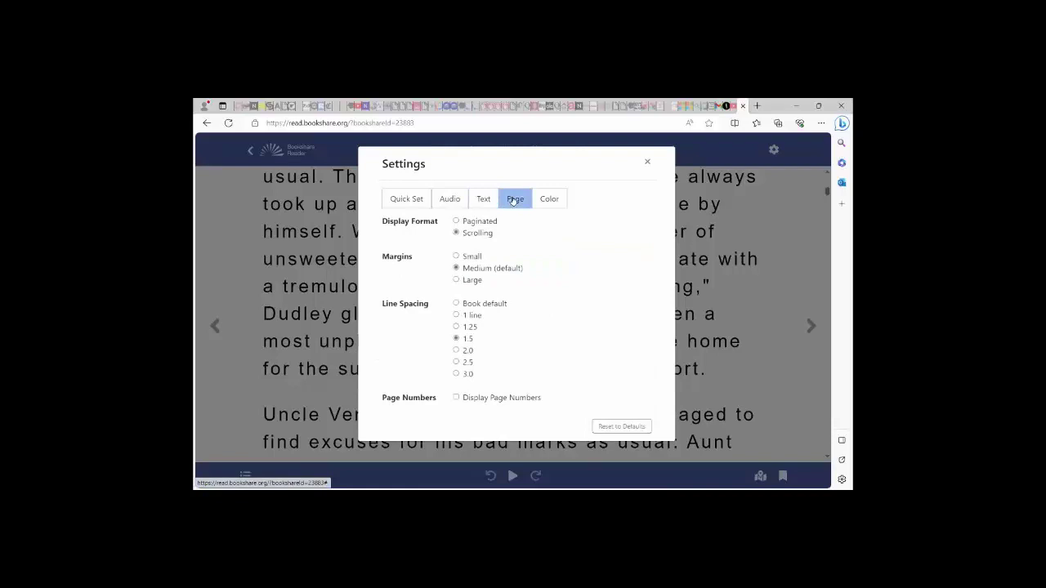
pyautogui.click(455, 282)
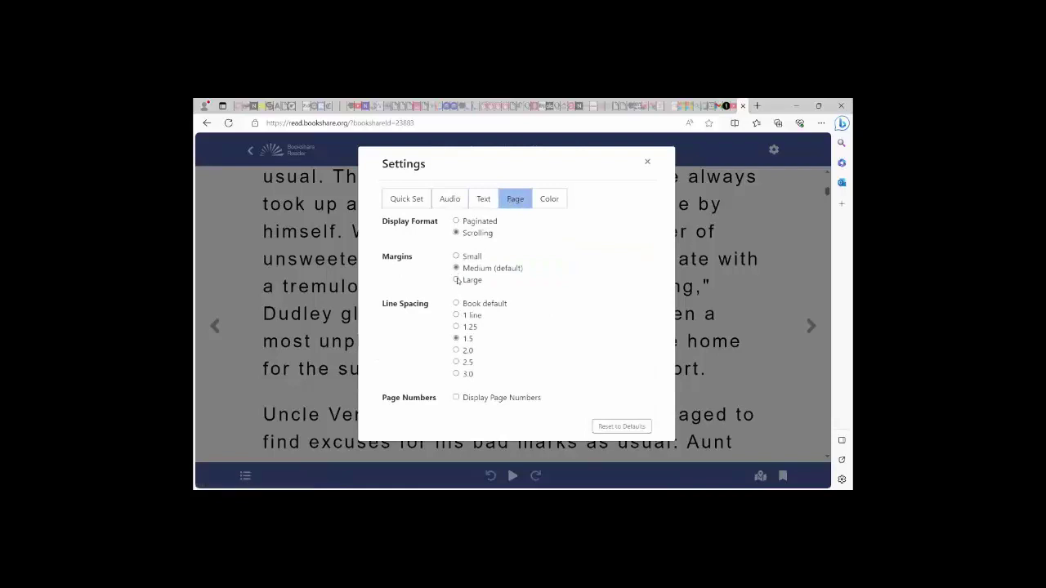
pyautogui.click(456, 351)
# Try several colour presets, settling on Black on White
pyautogui.click(550, 197)
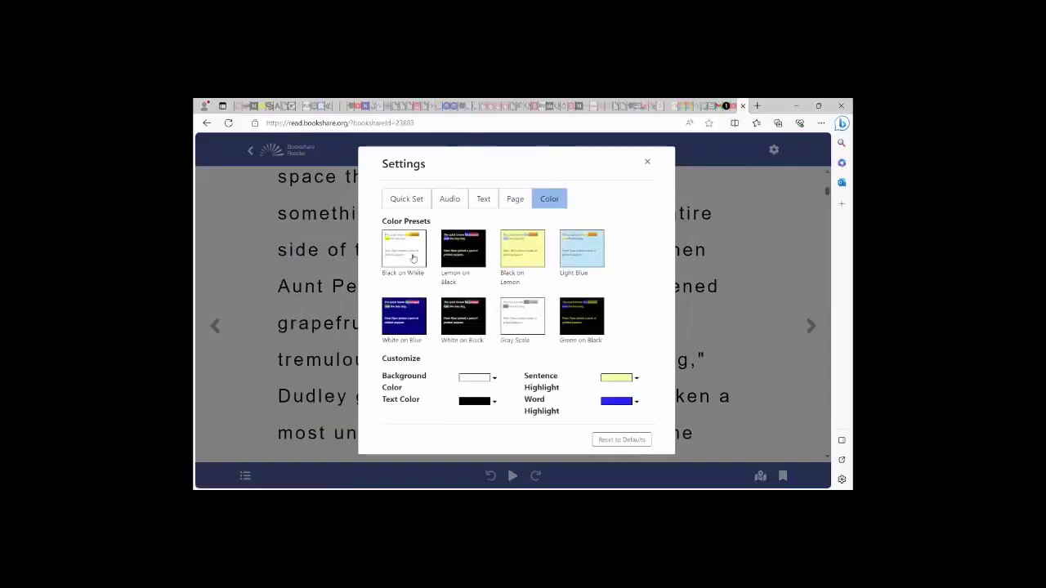
pyautogui.click(470, 260)
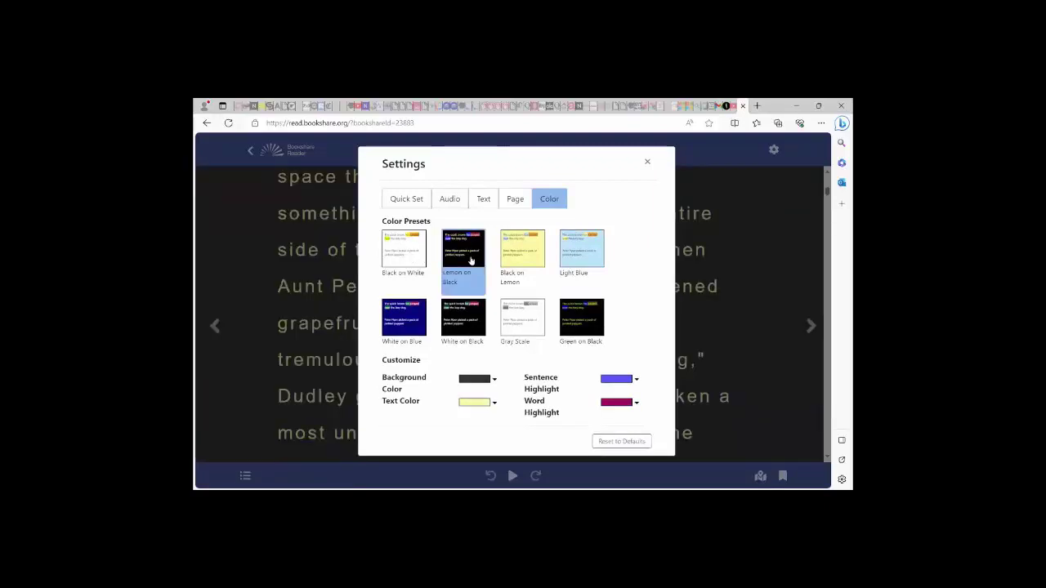
pyautogui.click(518, 261)
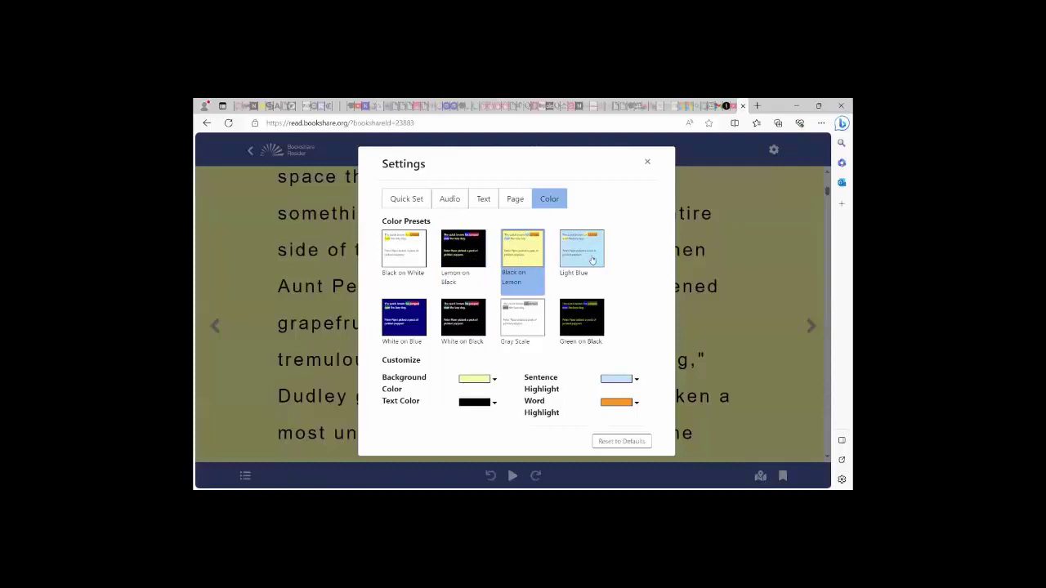
pyautogui.click(592, 260)
pyautogui.click(411, 319)
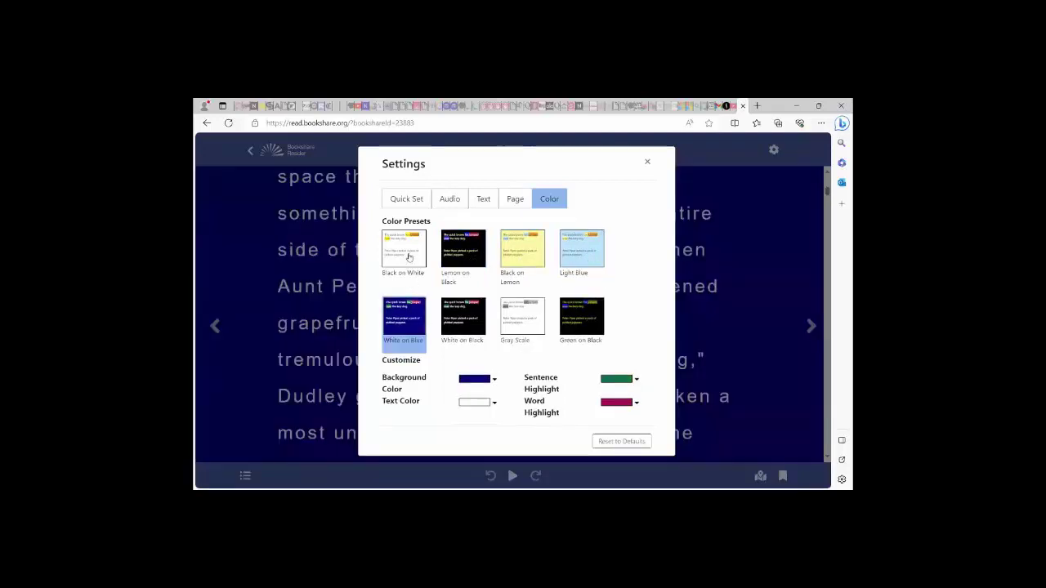
pyautogui.click(408, 252)
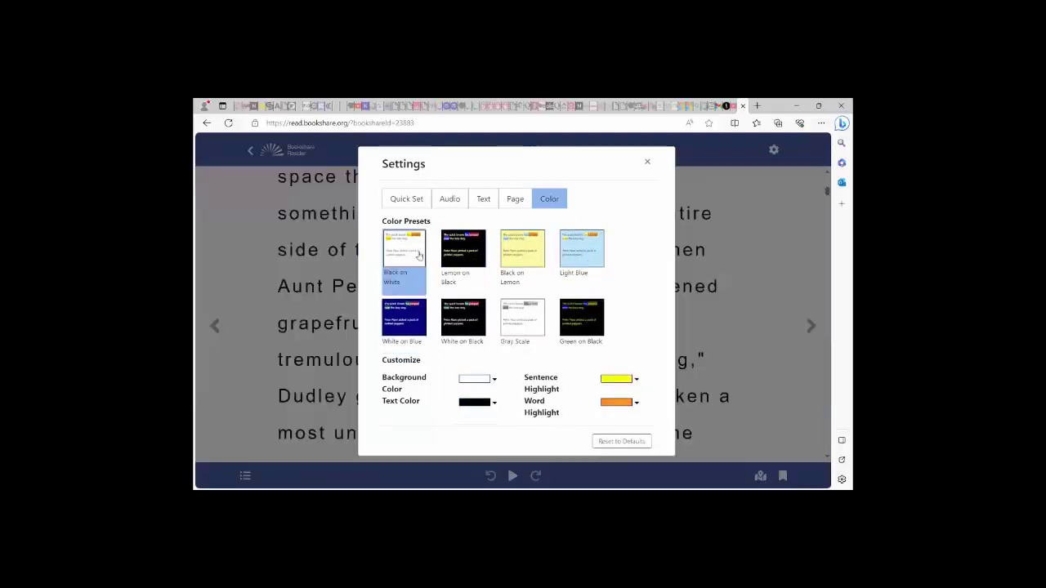
# Make the sentence highlight Yellow and the word highlight Dark Orange, then close settings
pyautogui.click(637, 380)
pyautogui.scroll(-1, 704, 413)
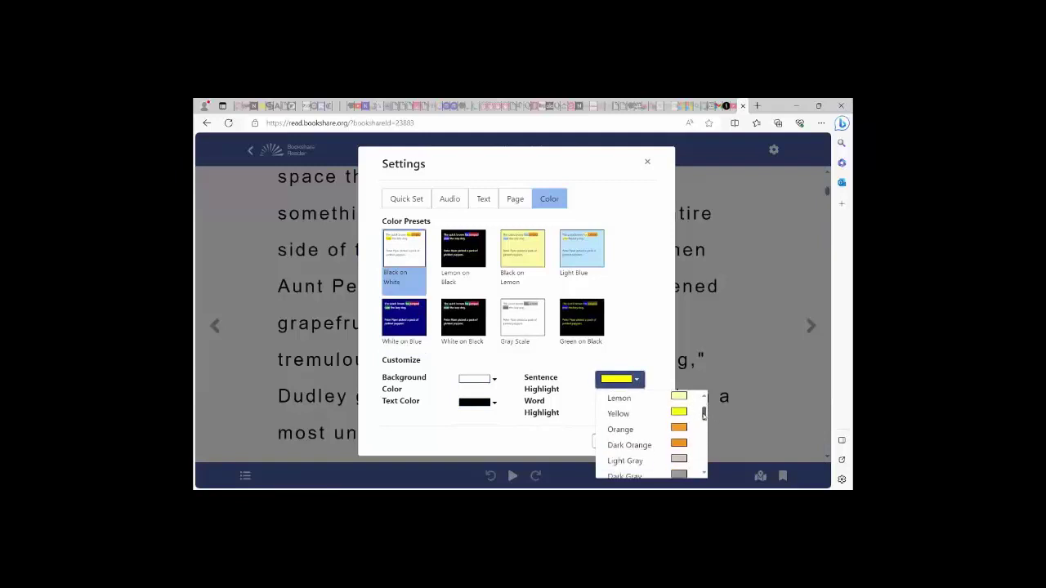
pyautogui.click(683, 414)
pyautogui.click(633, 403)
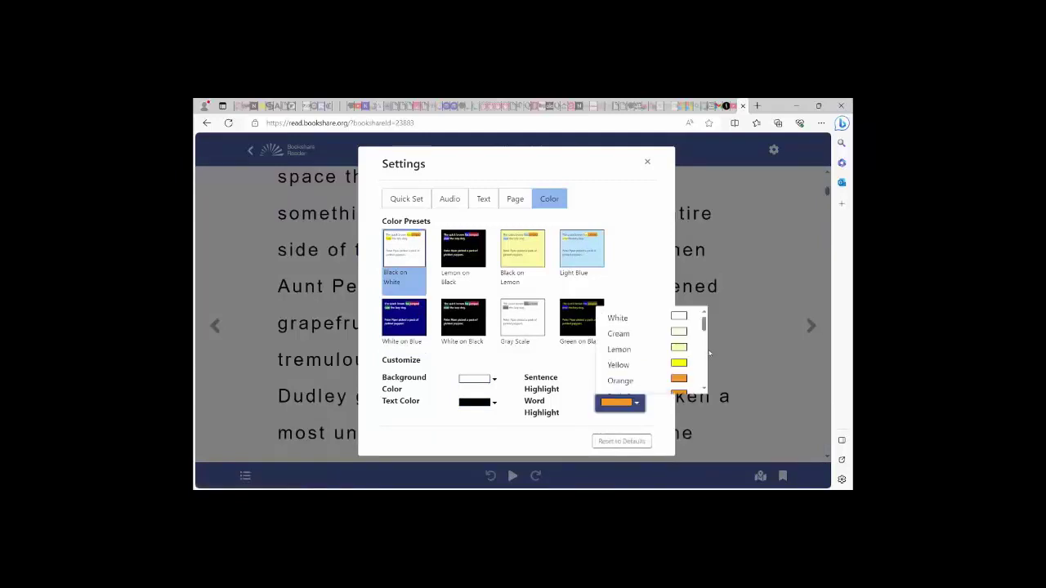
pyautogui.scroll(-1, 704, 324)
pyautogui.click(629, 356)
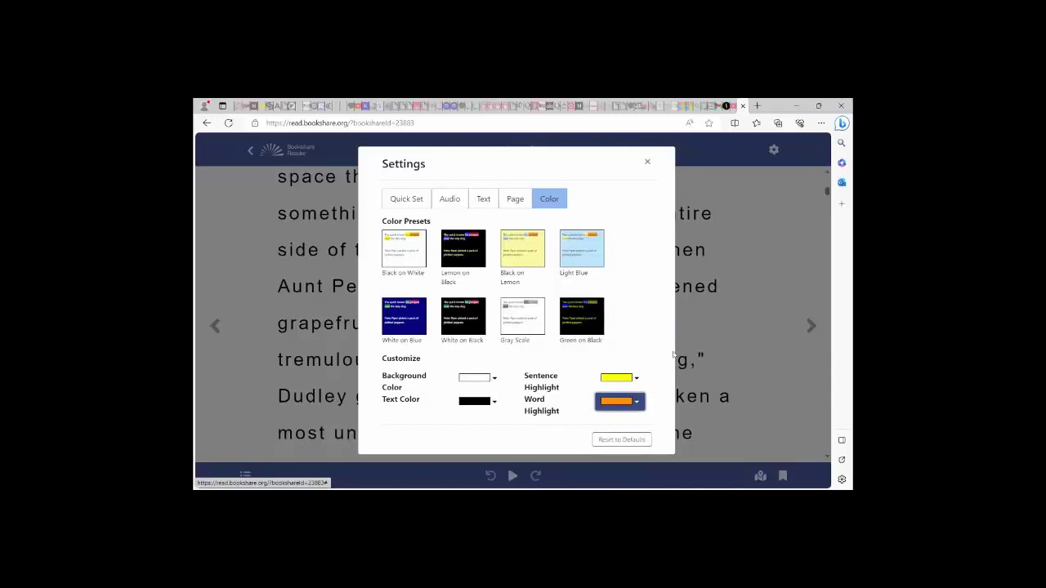
pyautogui.click(647, 161)
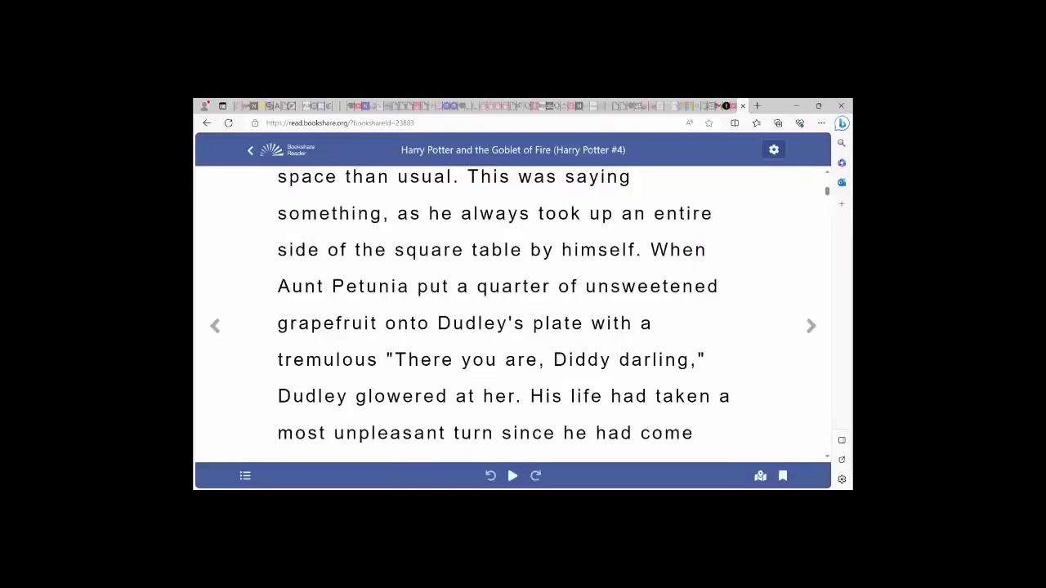
# Jump to Chapter Five, read it aloud with highlighting, pause, and return to assigned books
pyautogui.click(245, 475)
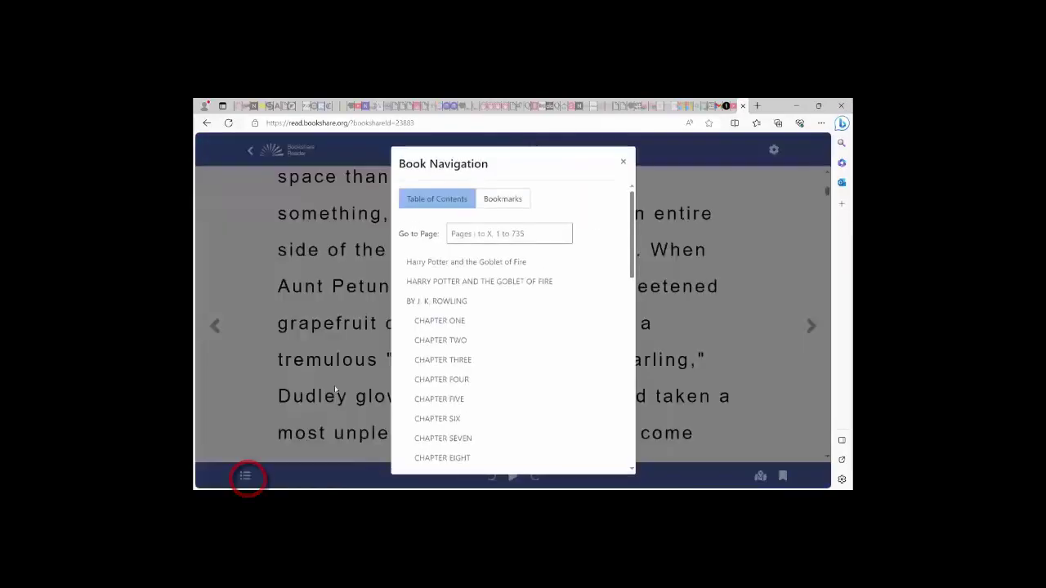
pyautogui.click(435, 397)
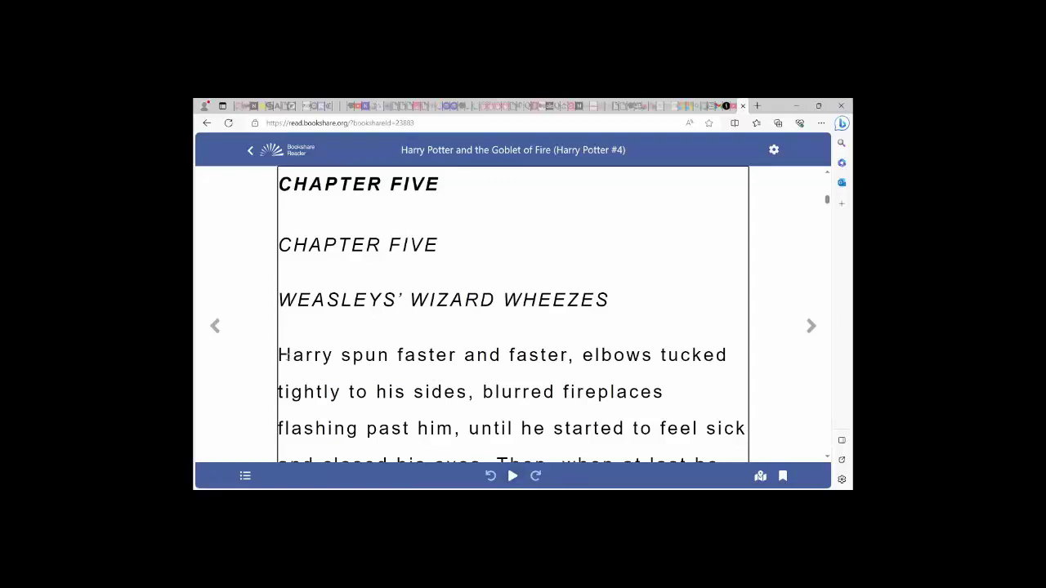
pyautogui.press('space')
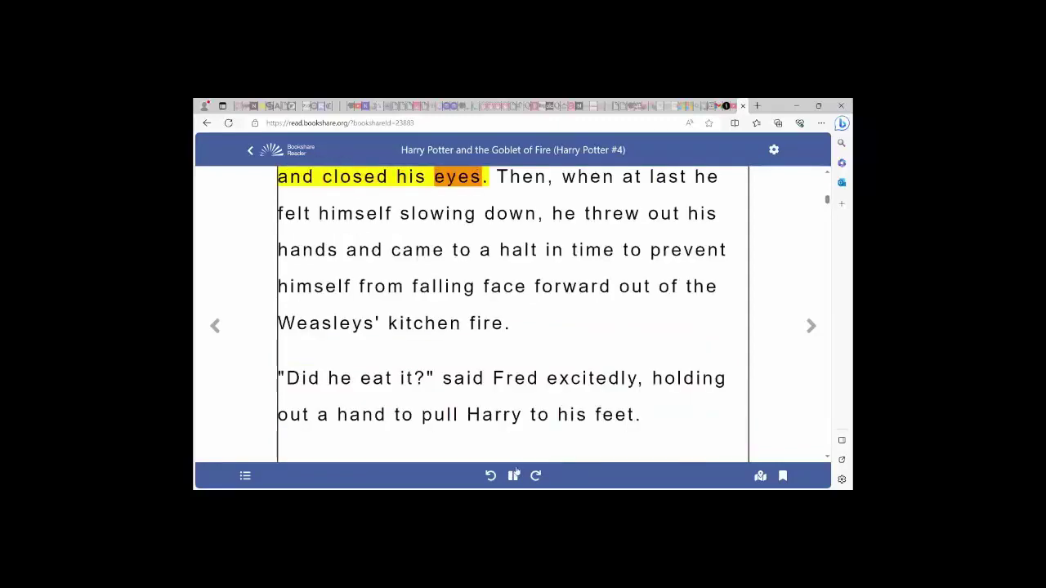
pyautogui.click(513, 476)
pyautogui.click(207, 123)
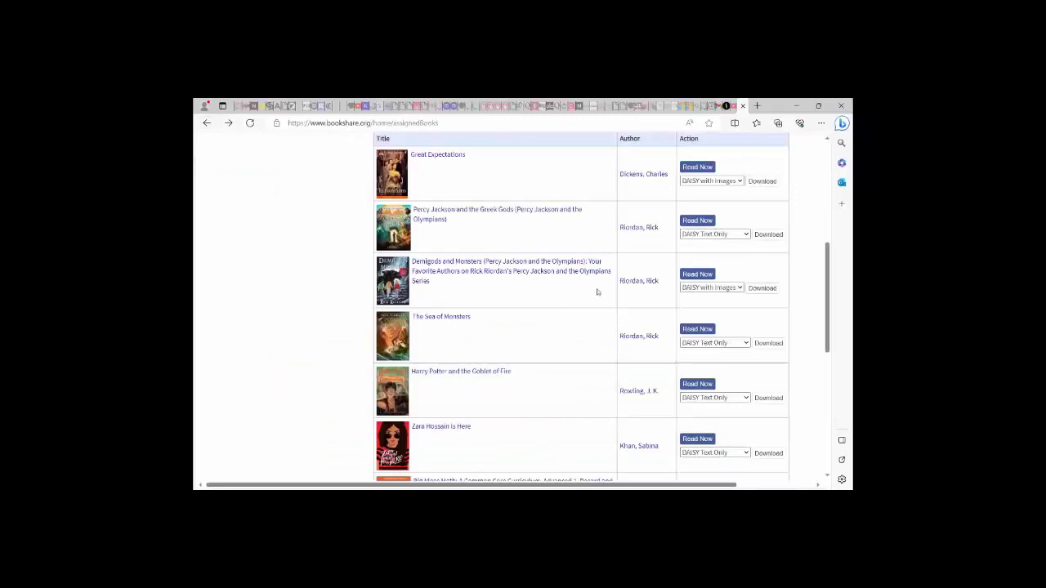
# Show the format choices for Percy Jackson and the Greek Gods
pyautogui.click(746, 234)
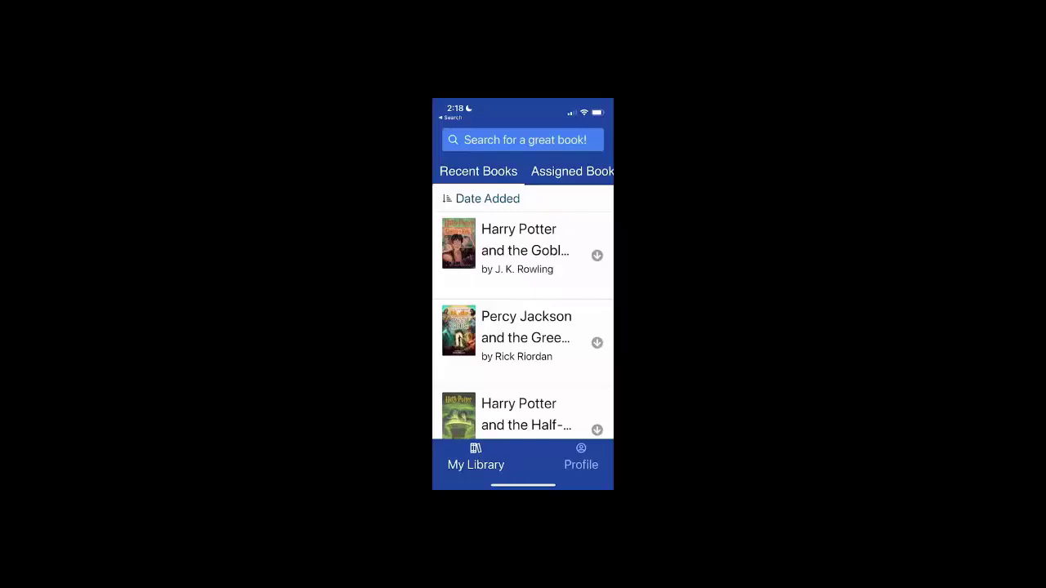
# Open Goblet of Fire in the iOS reader and browse its Audio, Text, Page and Color settings
pyautogui.click(523, 245)
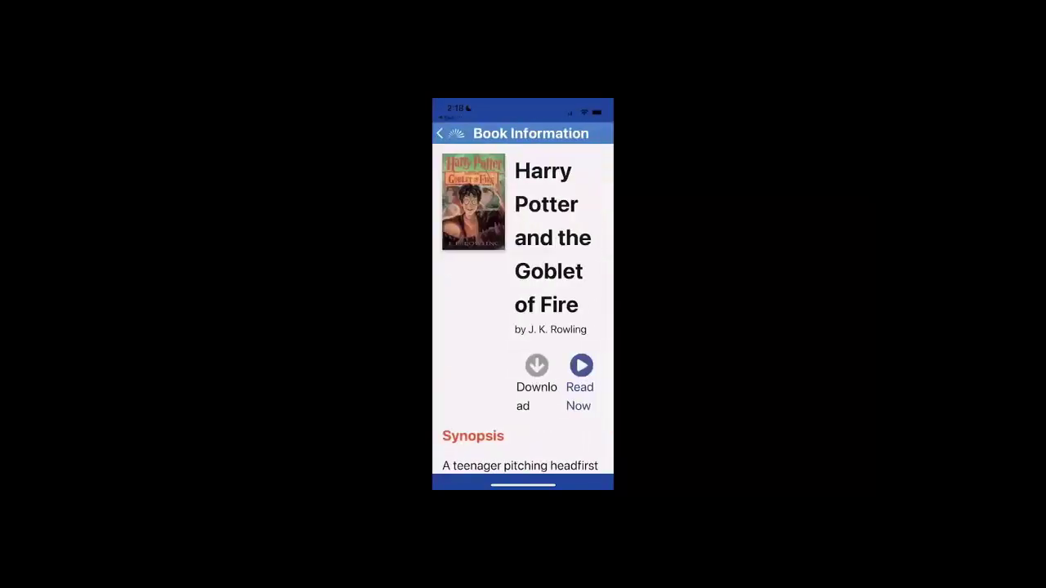
pyautogui.click(580, 366)
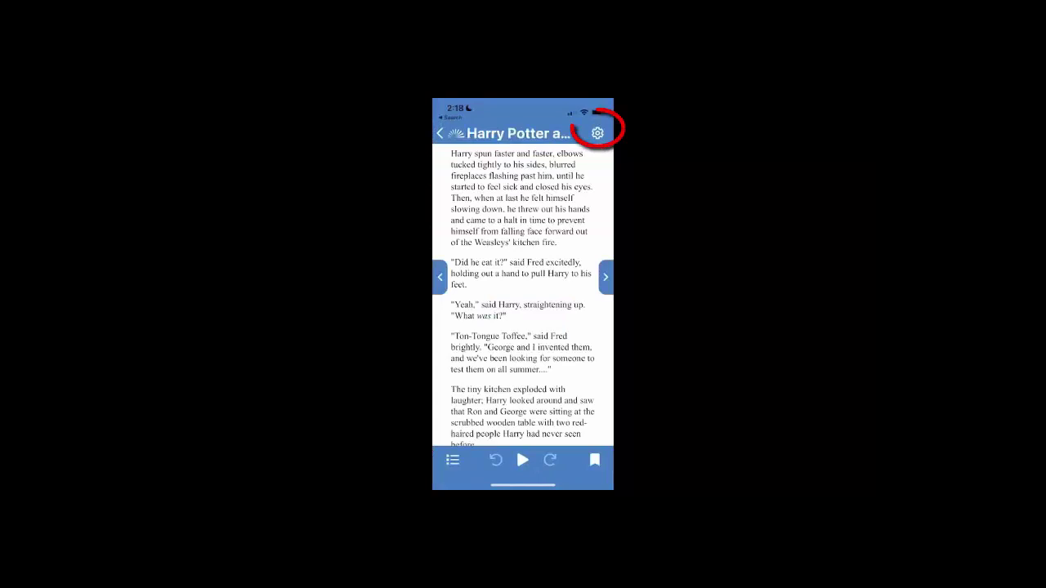
pyautogui.click(597, 134)
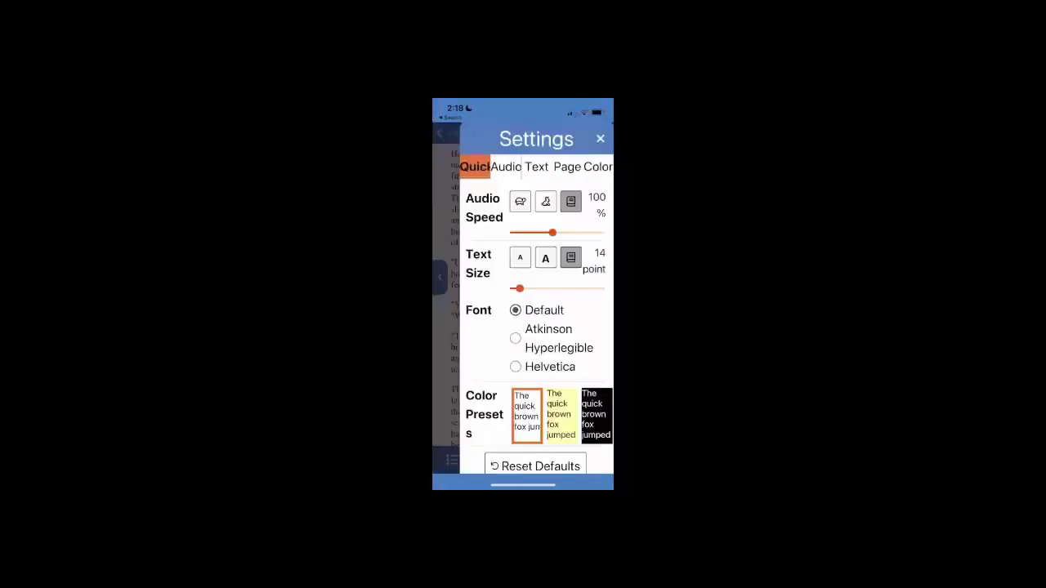
pyautogui.click(506, 166)
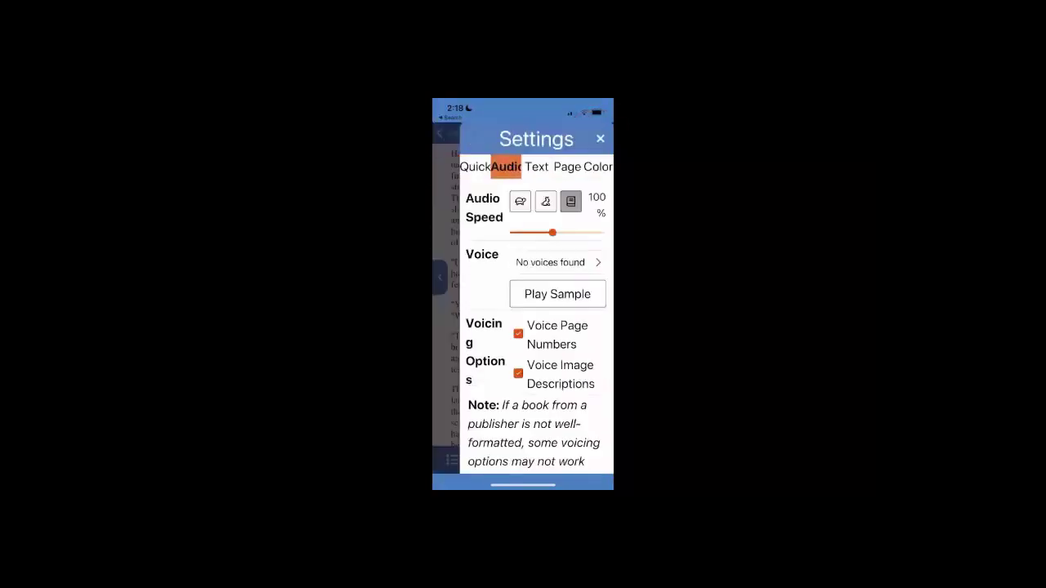
pyautogui.click(536, 167)
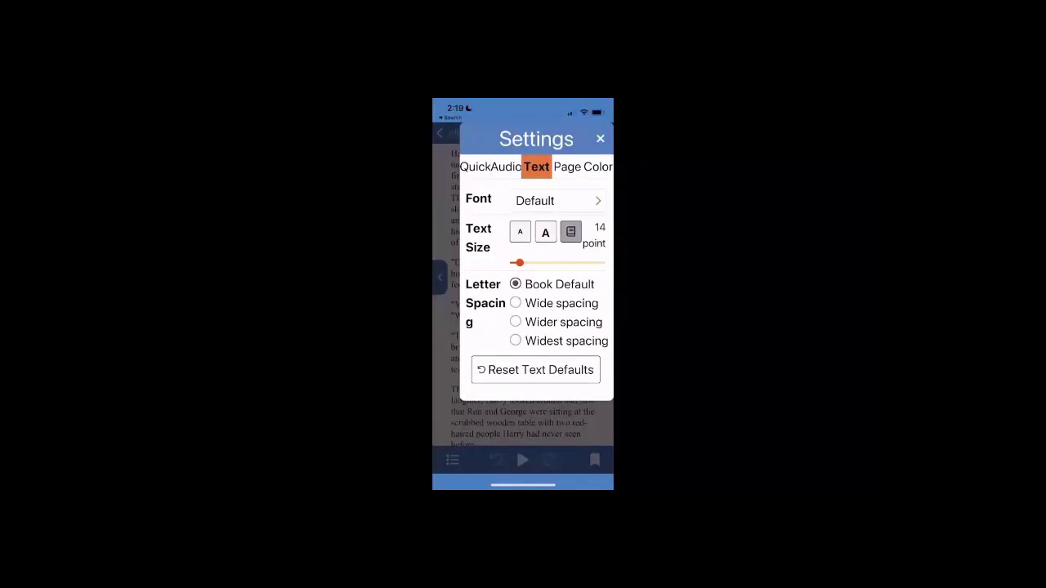
pyautogui.click(567, 166)
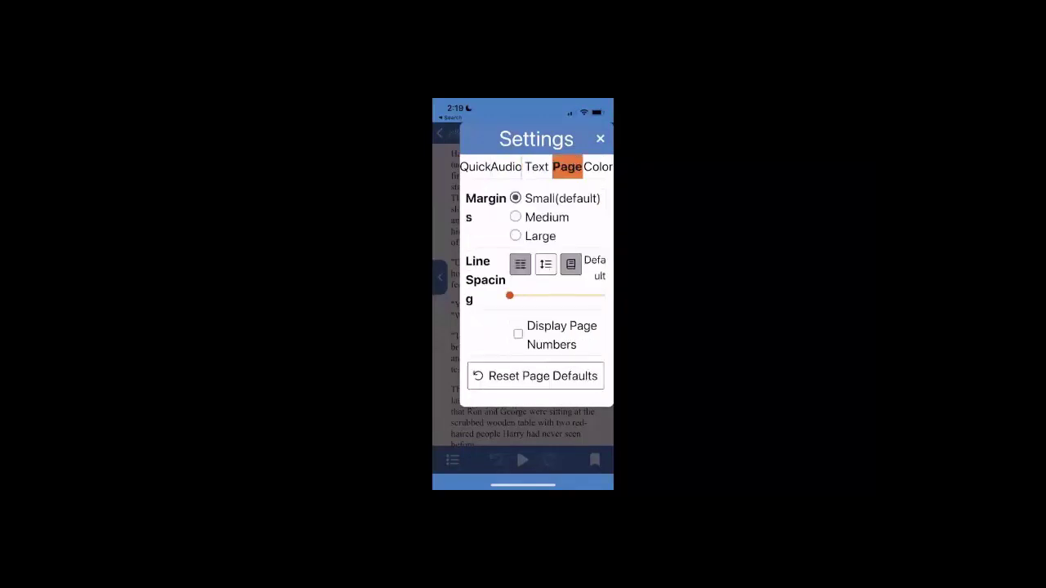
pyautogui.click(597, 167)
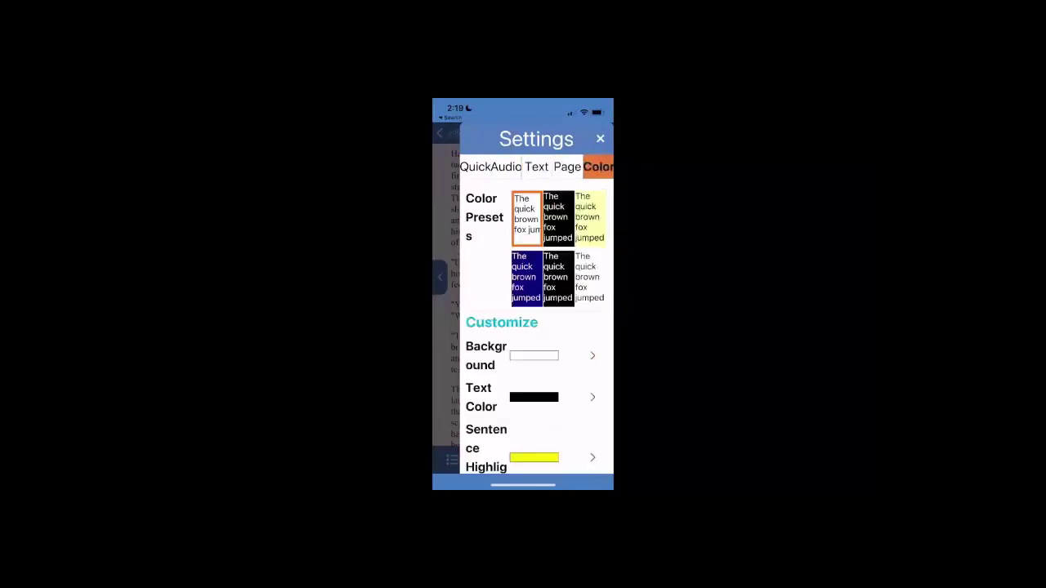
pyautogui.click(536, 166)
pyautogui.click(600, 139)
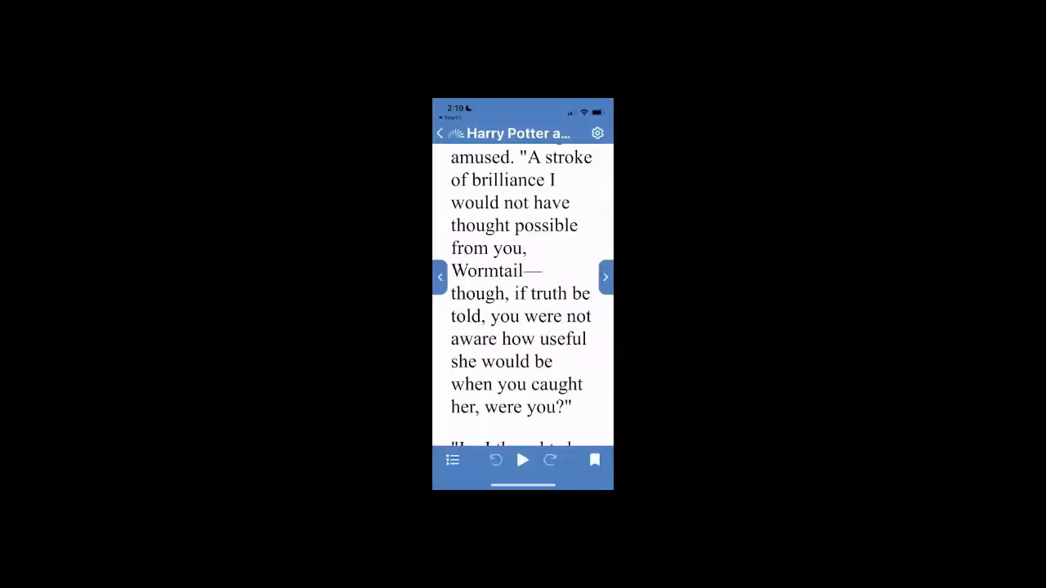
# Jump to Chapter Three, The Invitation, read it aloud with highlighting, then stop playback
pyautogui.click(452, 460)
pyautogui.scroll(-5, 523, 375)
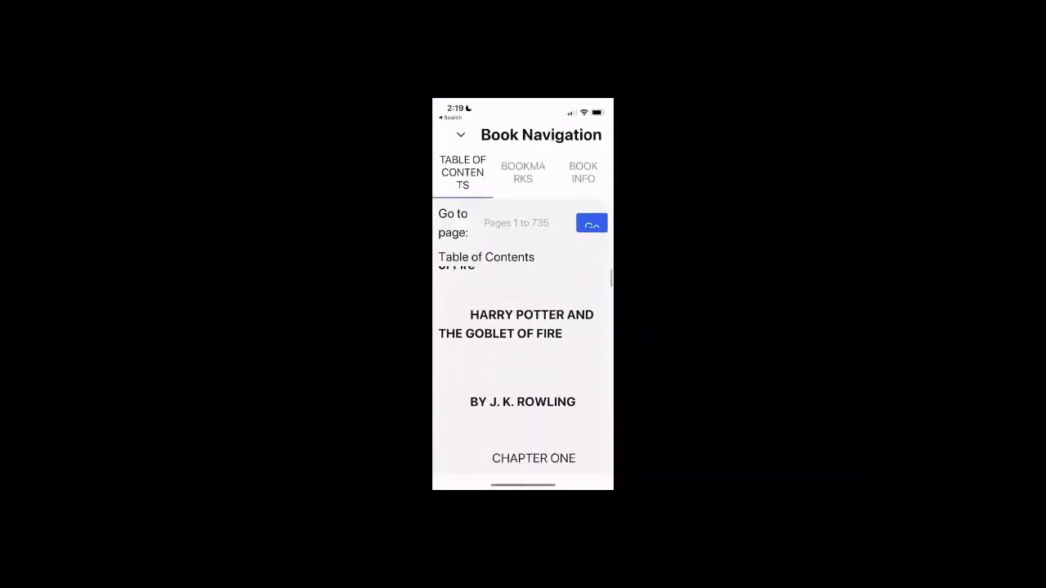
pyautogui.click(540, 369)
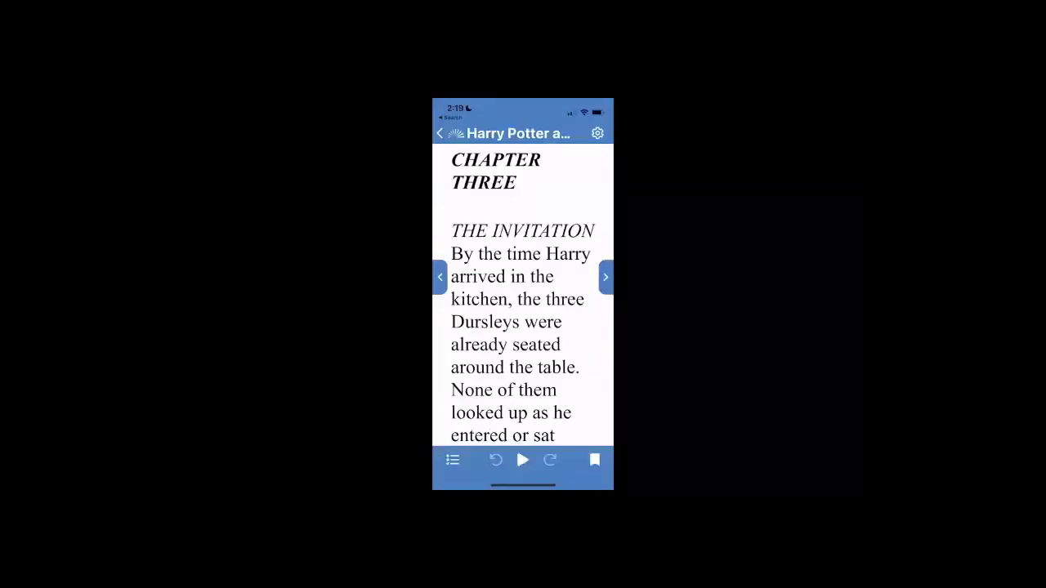
pyautogui.click(523, 460)
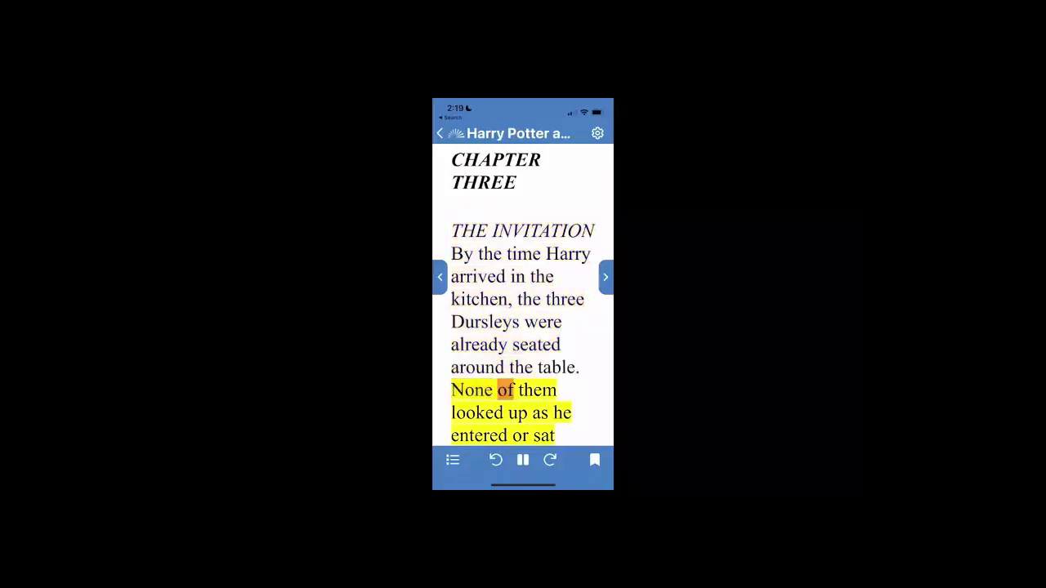
pyautogui.press('space')
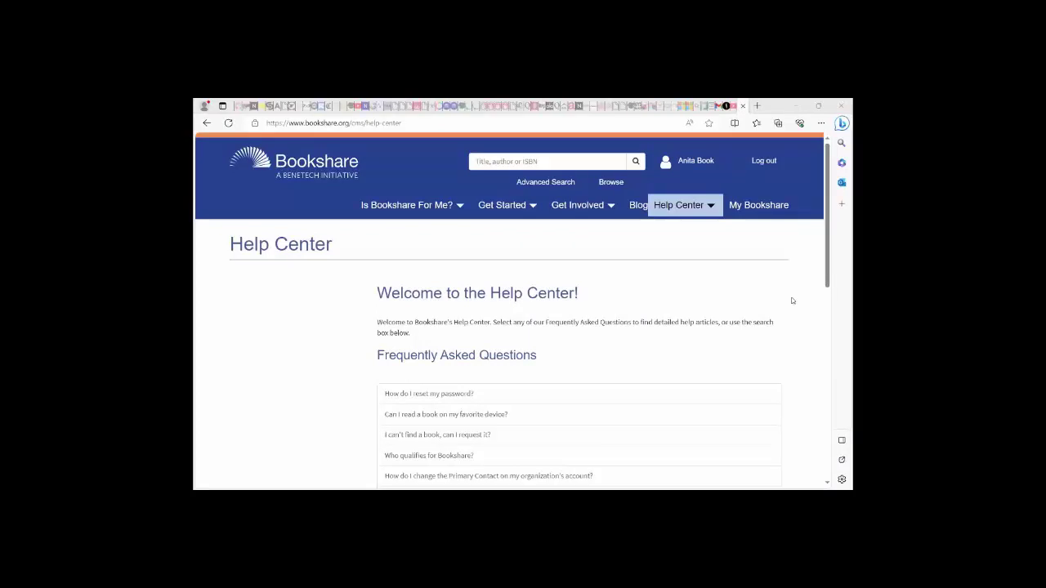
# Go through the Reading Tools Wizard: Assistive Technology Device, Braille notetaker, Humanware Braillenote
pyautogui.scroll(-5, 791, 301)
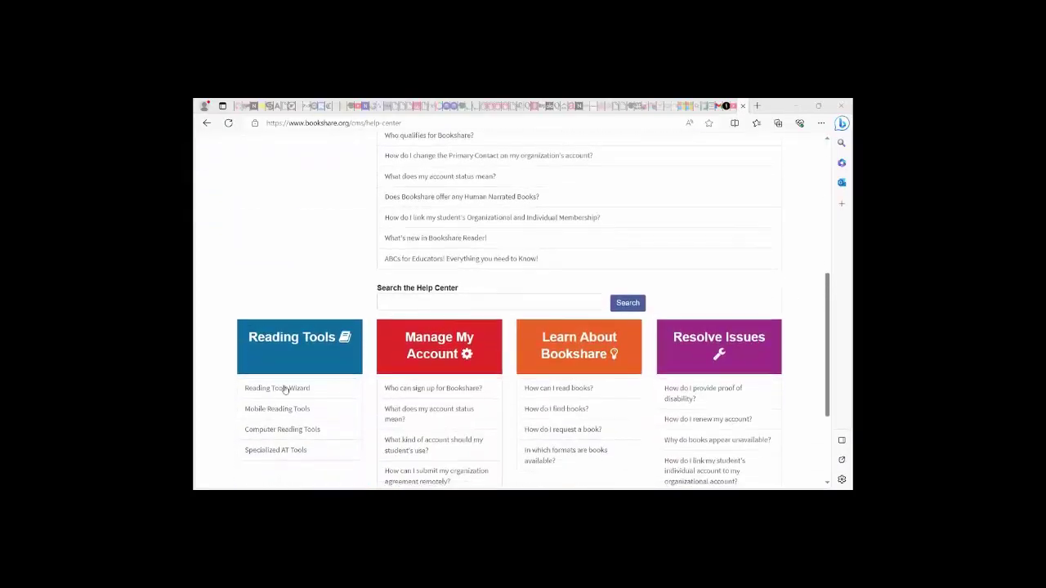
pyautogui.click(285, 389)
pyautogui.scroll(-1, 807, 405)
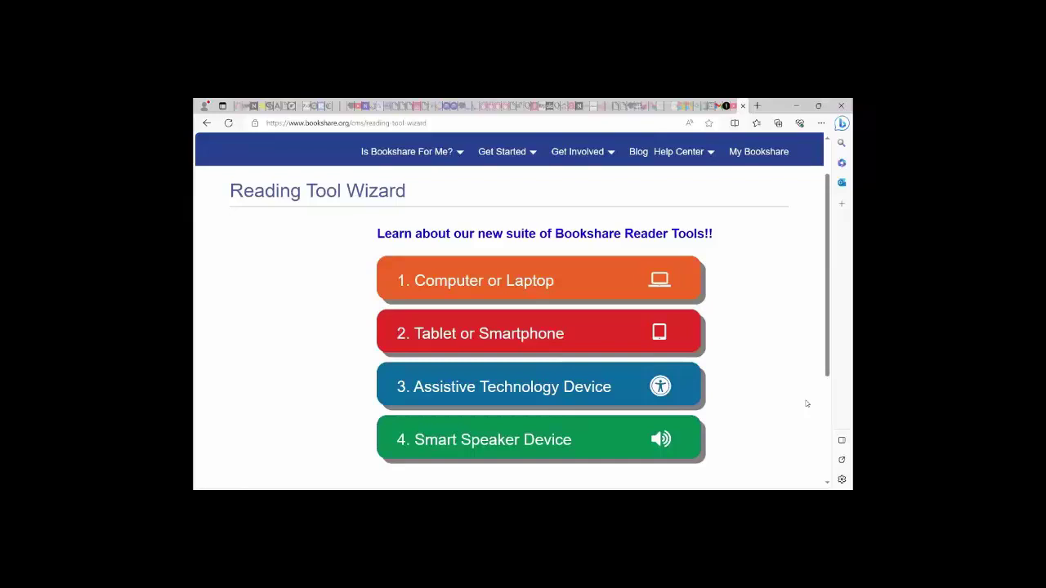
pyautogui.click(603, 389)
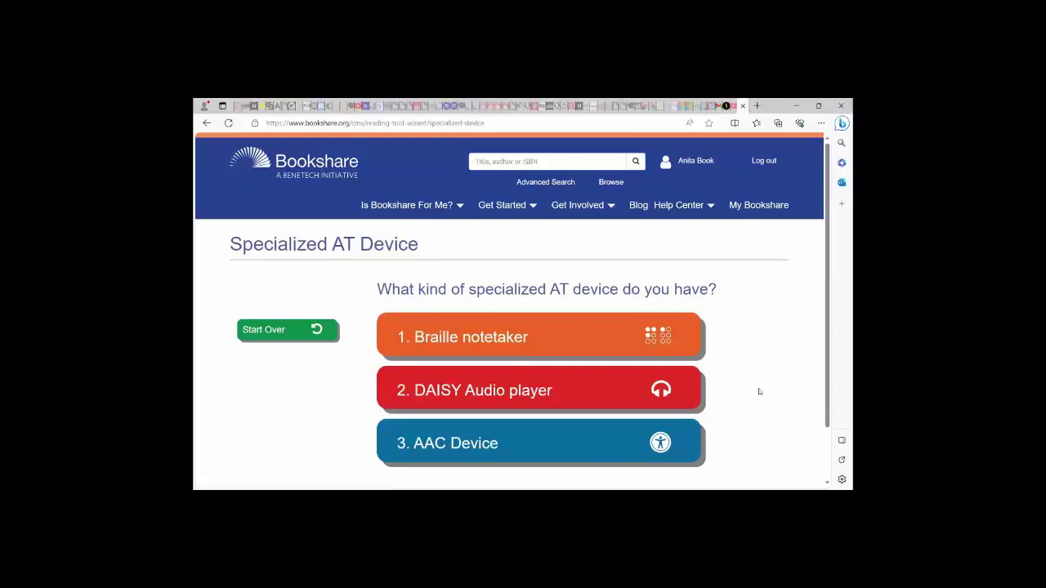
pyautogui.click(543, 342)
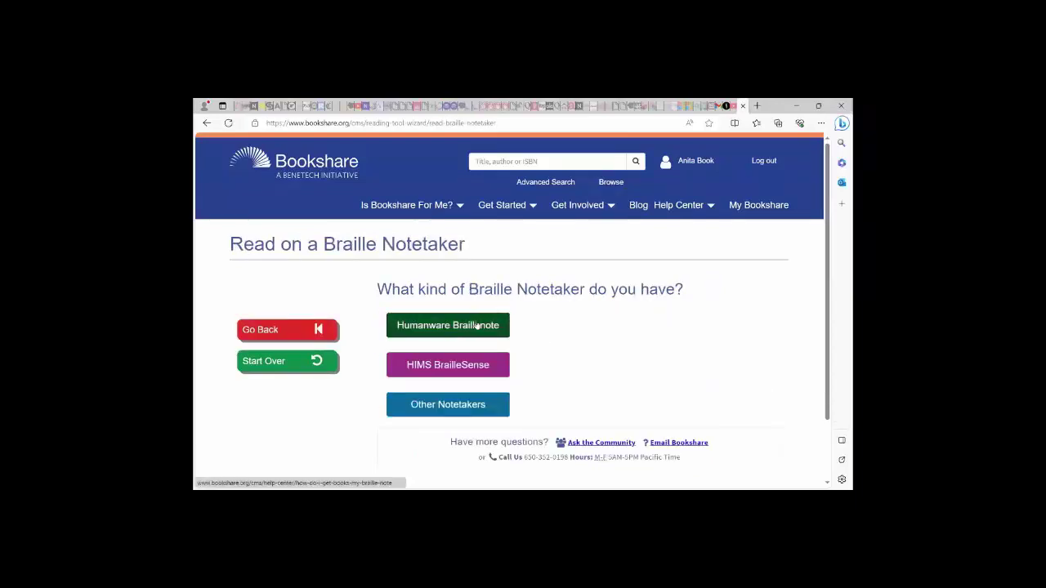
pyautogui.click(477, 325)
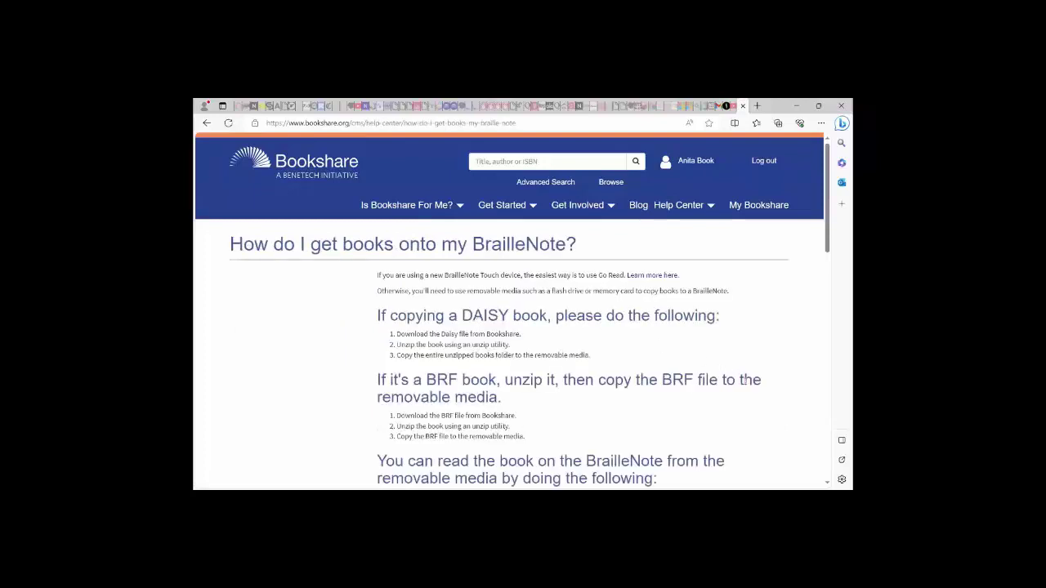
pyautogui.scroll(-2, 745, 380)
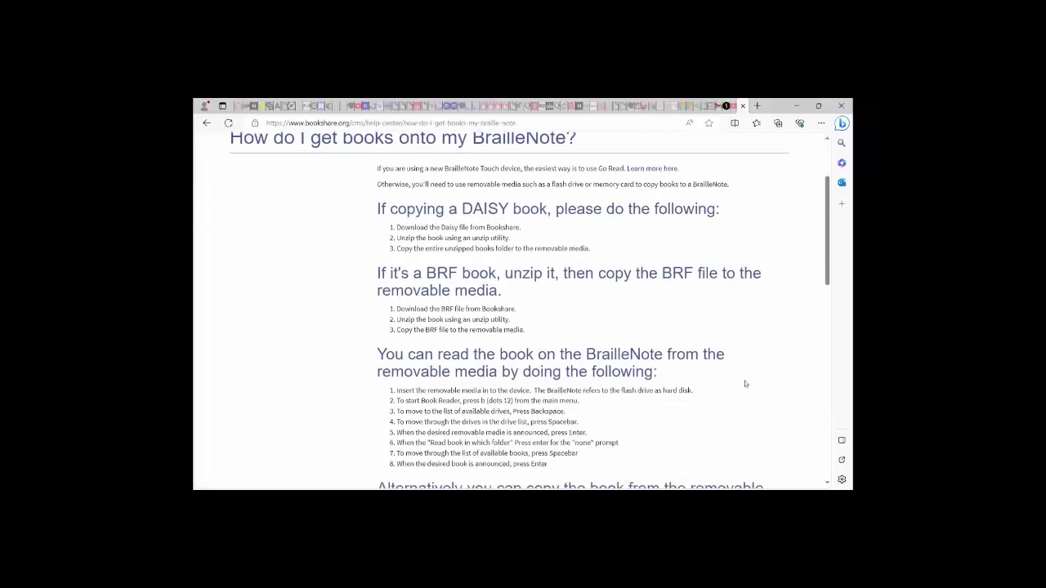
pyautogui.scroll(-5, 745, 383)
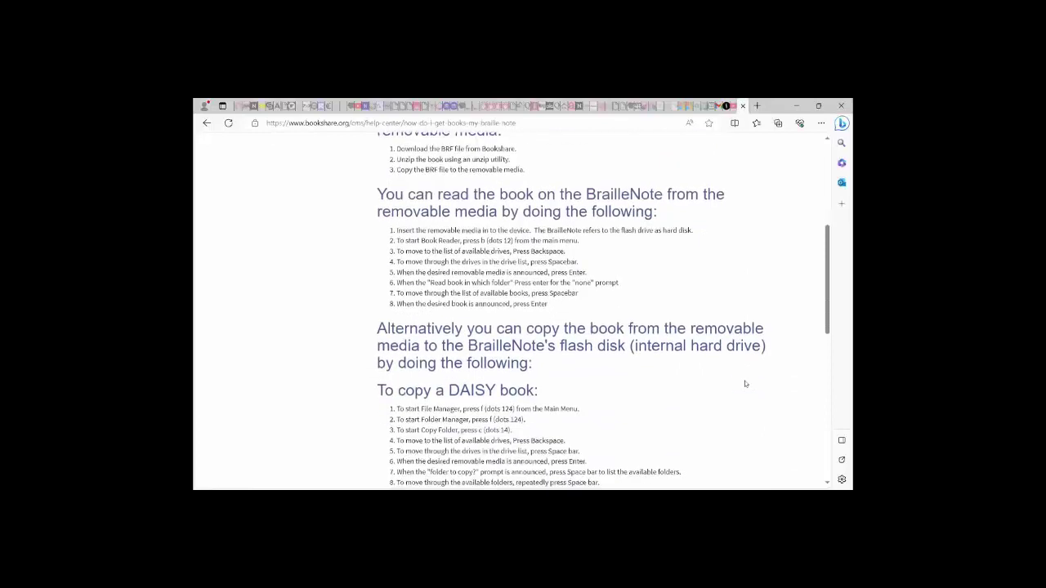
pyautogui.scroll(7, 745, 383)
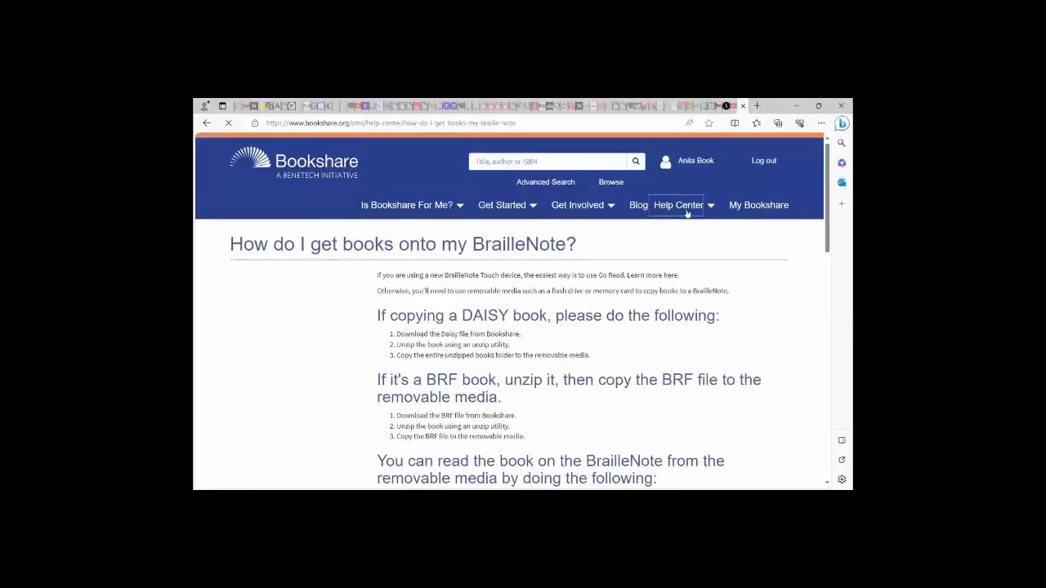
# Return to the Help Center page, then switch back to the PowerPoint slideshow
pyautogui.click(687, 215)
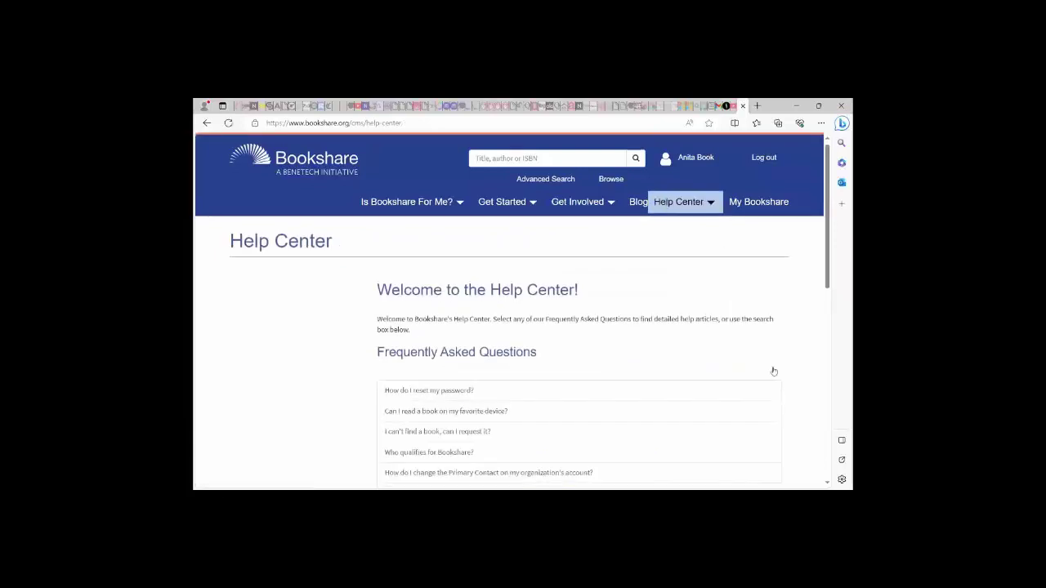
pyautogui.scroll(-10, 779, 403)
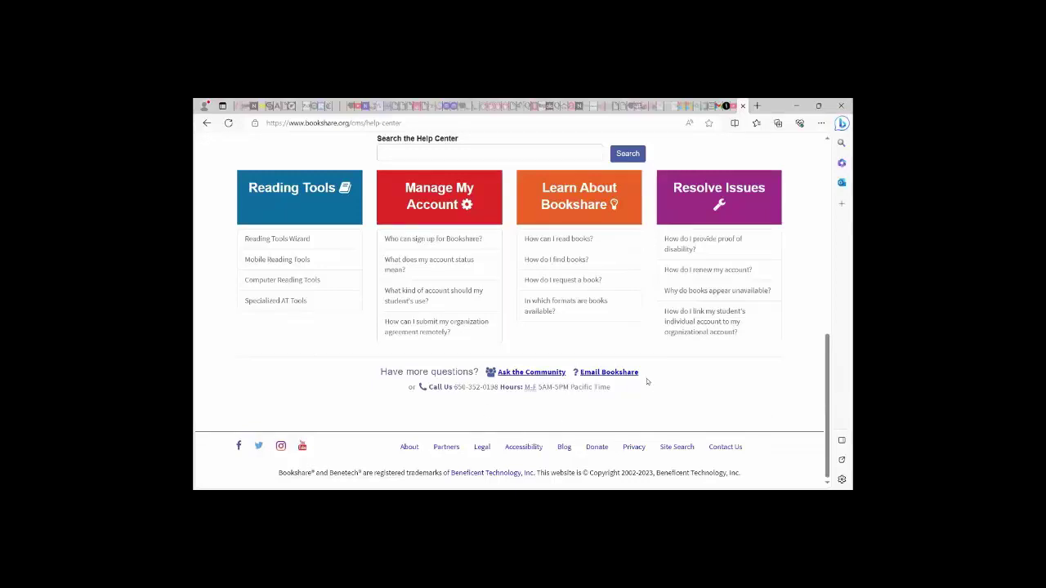
pyautogui.hotkey('alt', 'Tab')
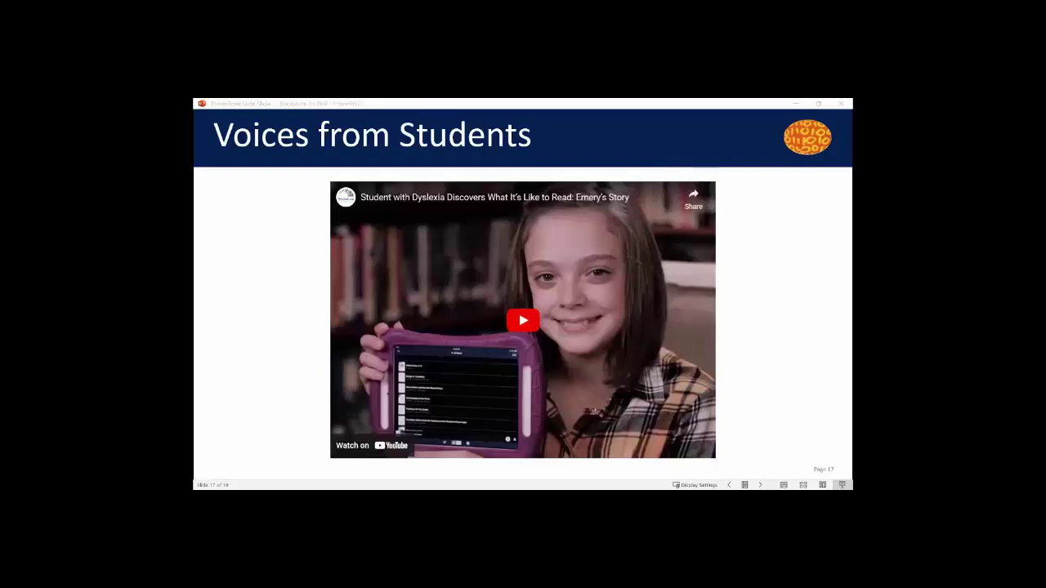
# Play the embedded Emery's Story video on the Voices from Students slide
pyautogui.click(590, 409)
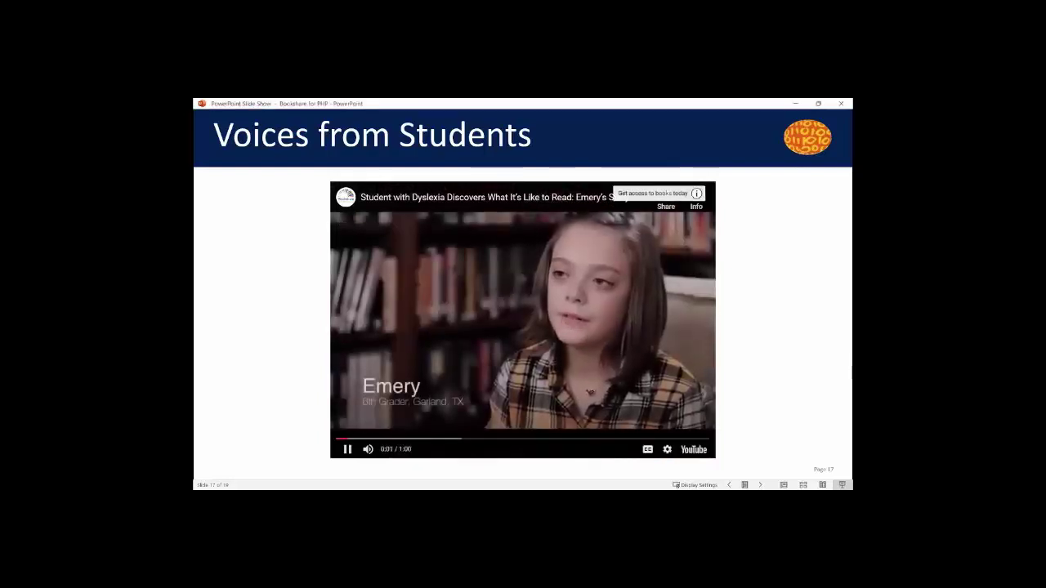